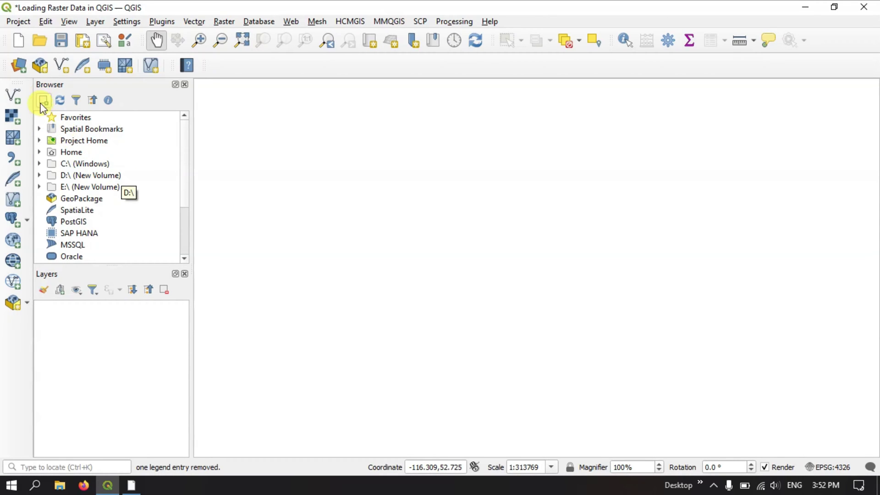
Pick D:\Raster\Elevation\n52_w116_1arc_v3.tif as the source in the Add Raster Layer dialog.
{"action": "left_click", "coordinate": [90, 22]}
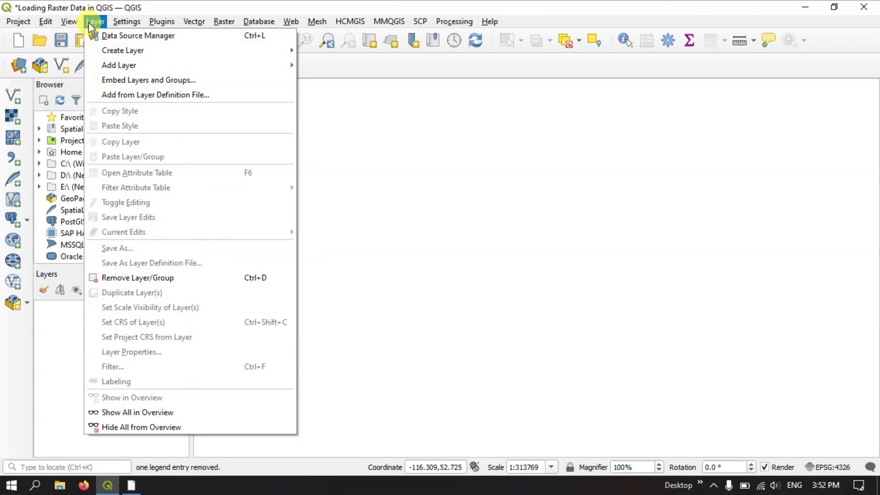
{"action": "mouse_move", "coordinate": [190, 68]}
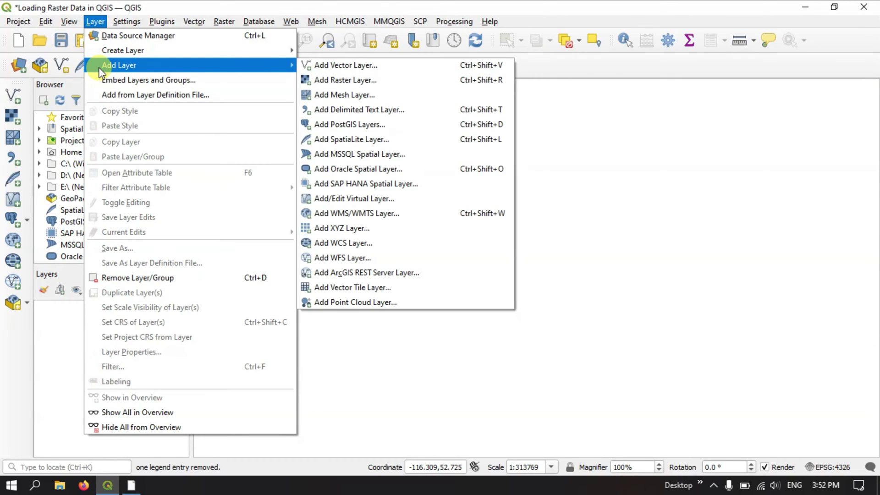
{"action": "left_click", "coordinate": [342, 81]}
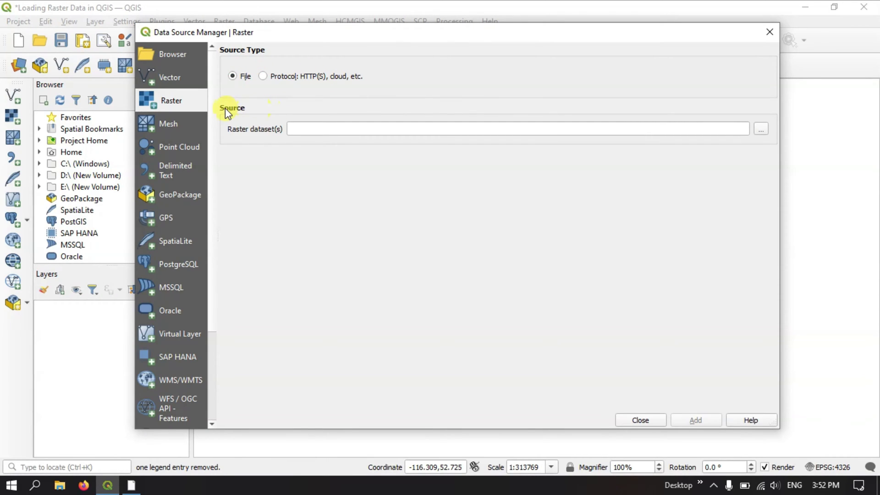
{"action": "left_click", "coordinate": [763, 130]}
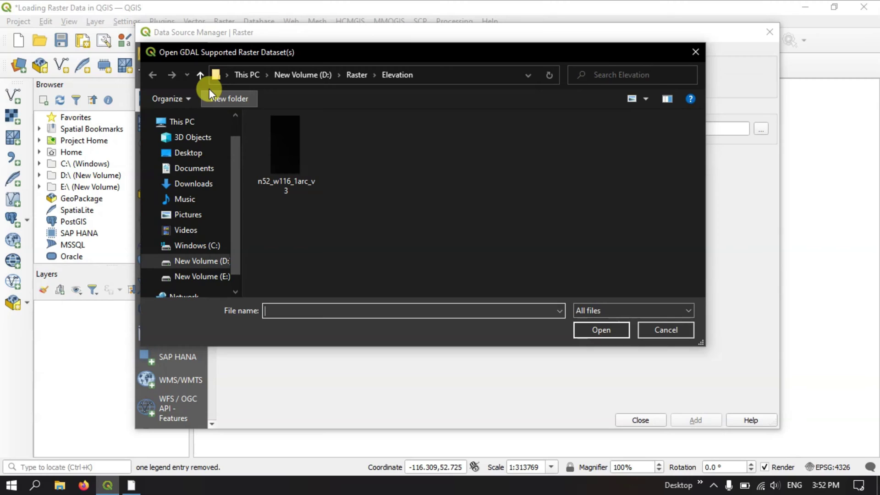
{"action": "left_click", "coordinate": [200, 75]}
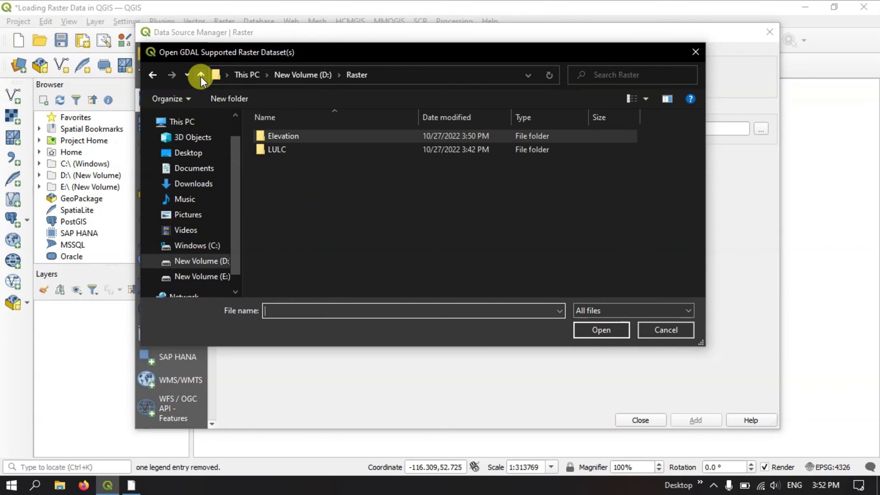
{"action": "double_click", "coordinate": [283, 136]}
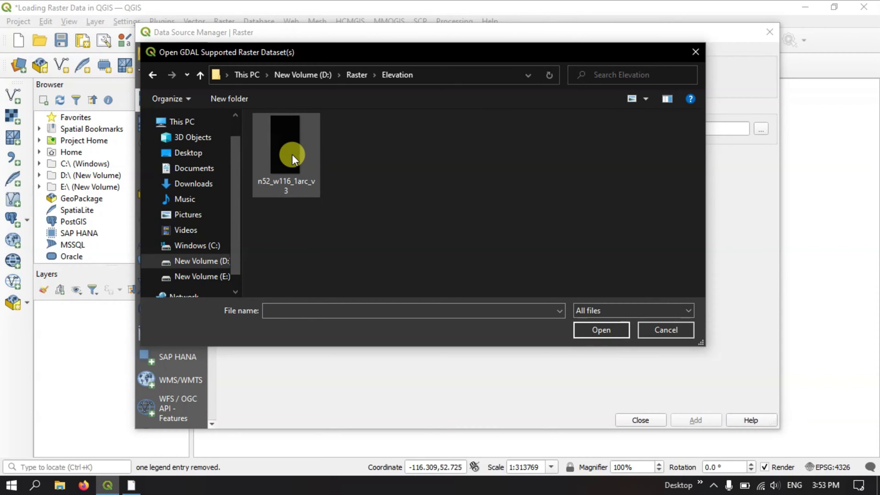
{"action": "left_click", "coordinate": [293, 154]}
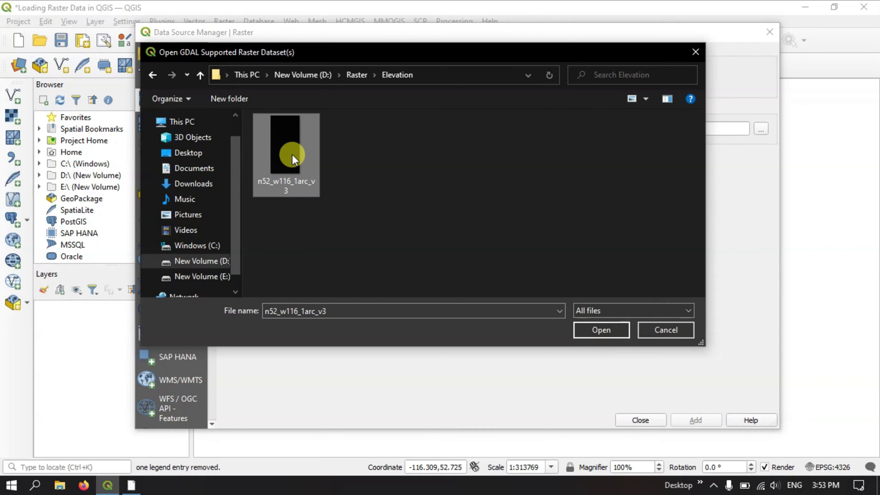
{"action": "left_click", "coordinate": [603, 330]}
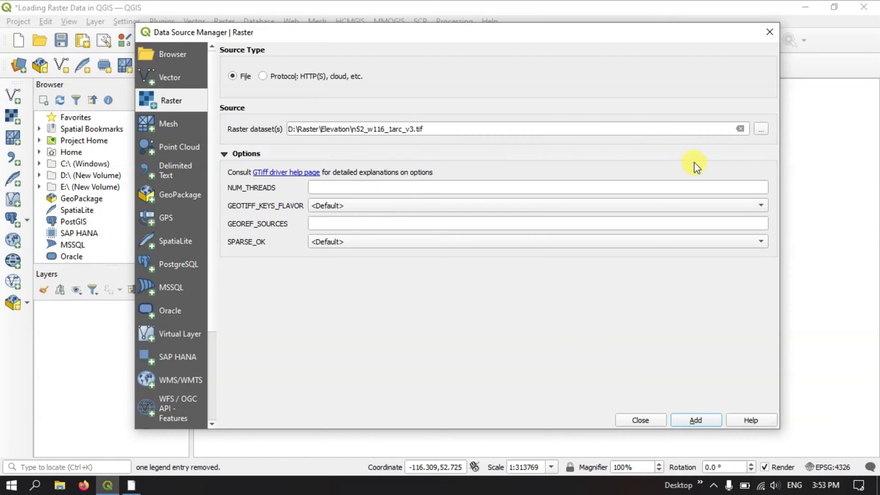
Add n52_w116_1arc_v3 as a grayscale layer, close the Data Source Manager, and zoom the map.
{"action": "left_click", "coordinate": [702, 418]}
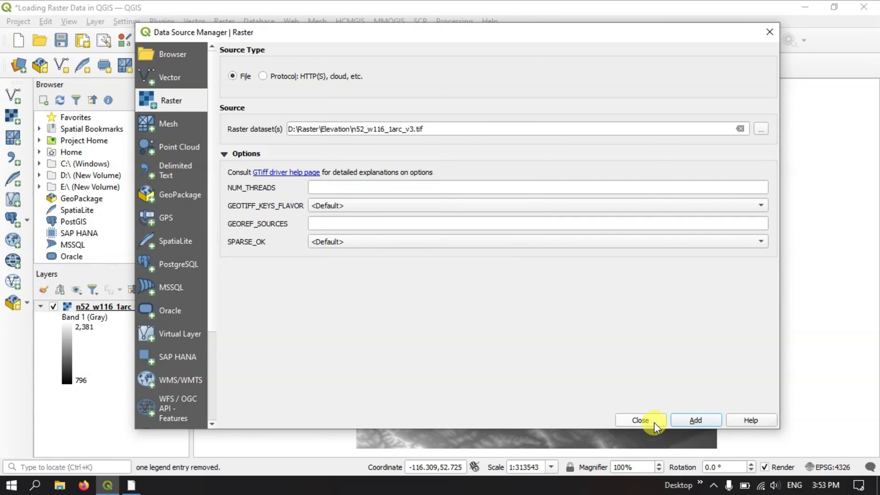
{"action": "left_click", "coordinate": [642, 420]}
{"action": "scroll", "coordinate": [522, 259], "scroll_direction": "down", "scroll_amount": 1}
{"action": "scroll", "coordinate": [525, 262], "scroll_direction": "up", "scroll_amount": 1}
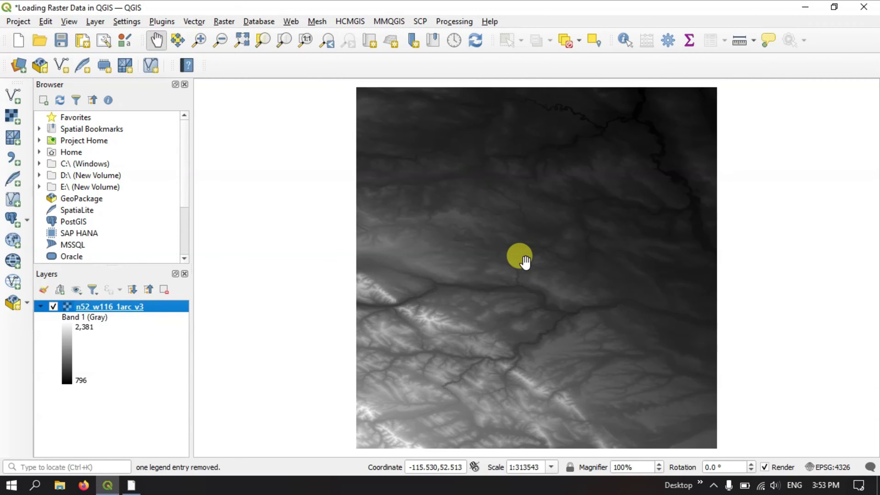
{"action": "scroll", "coordinate": [526, 262], "scroll_direction": "down", "scroll_amount": 1}
{"action": "scroll", "coordinate": [525, 262], "scroll_direction": "up", "scroll_amount": 1}
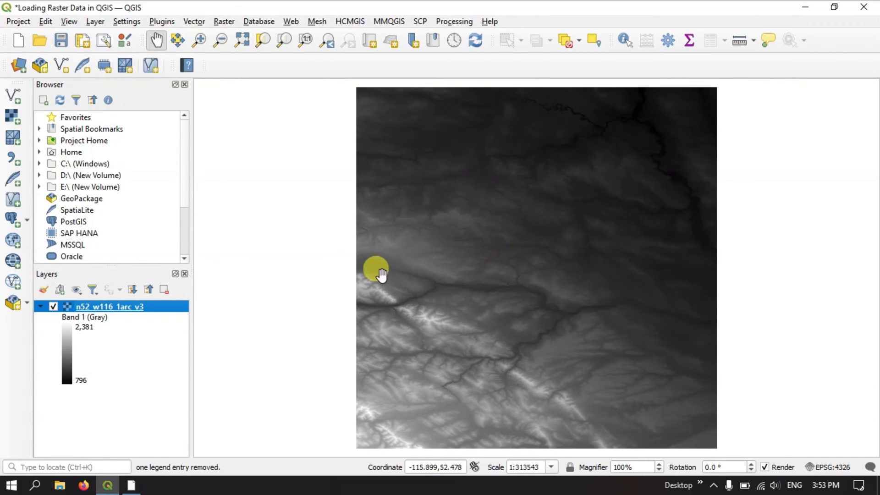
{"action": "right_click", "coordinate": [117, 306]}
{"action": "left_click", "coordinate": [128, 301]}
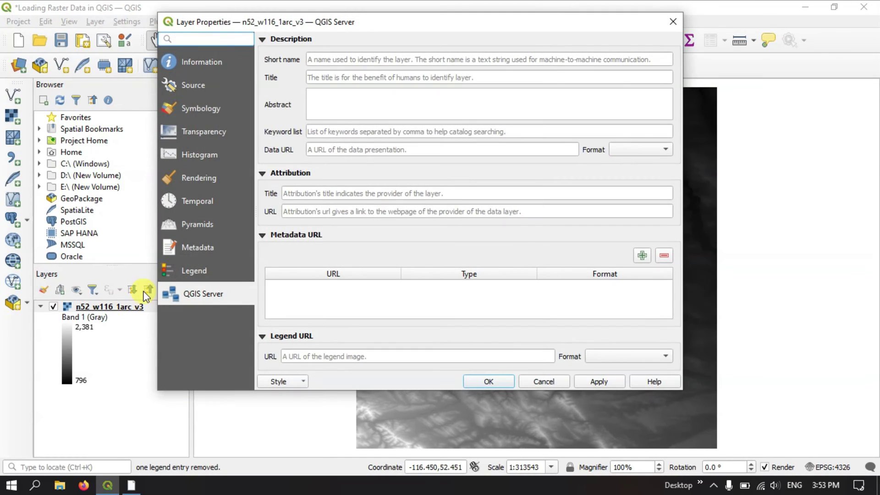
{"action": "left_click", "coordinate": [205, 60]}
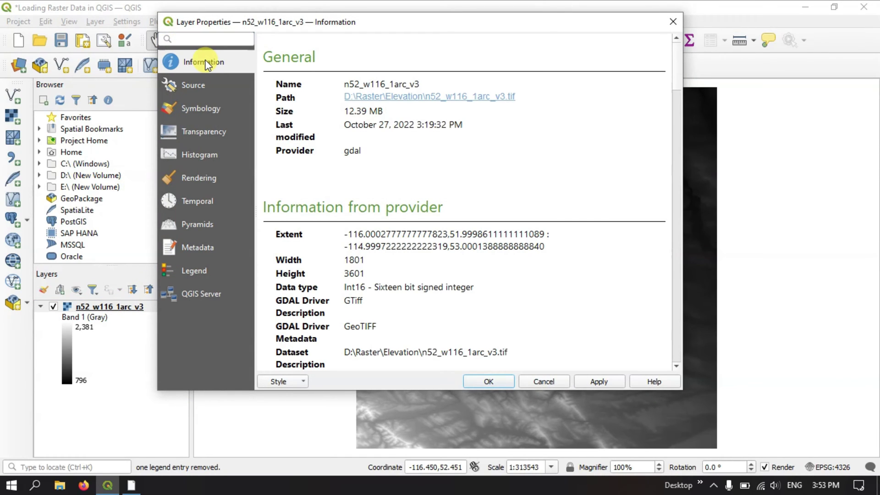
{"action": "scroll", "coordinate": [419, 153], "scroll_direction": "down", "scroll_amount": 3}
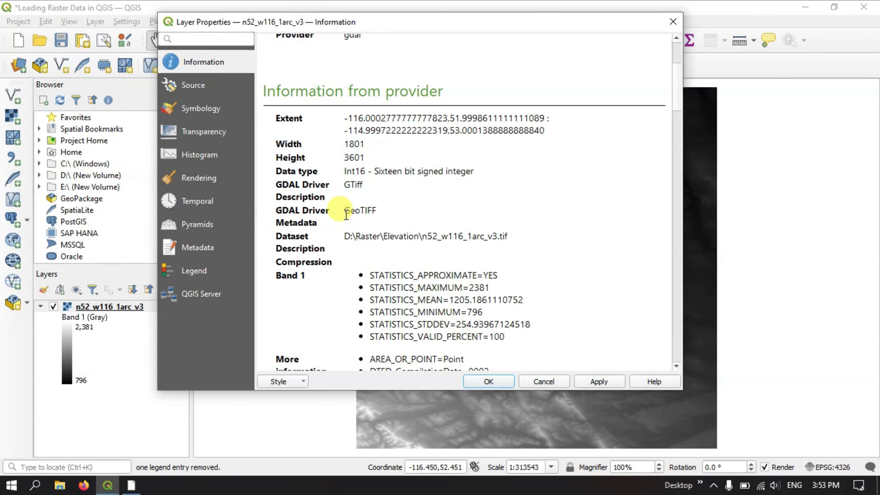
{"action": "scroll", "coordinate": [403, 225], "scroll_direction": "down", "scroll_amount": 1}
{"action": "scroll", "coordinate": [404, 197], "scroll_direction": "down", "scroll_amount": 1}
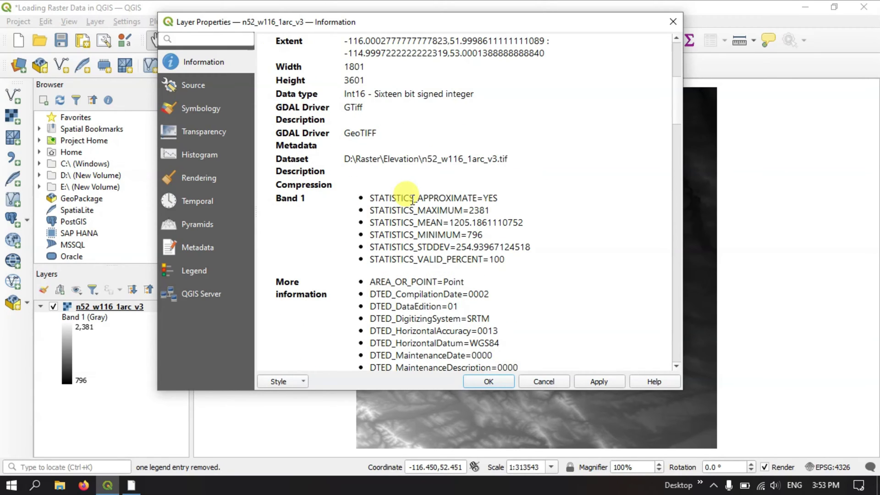
{"action": "scroll", "coordinate": [413, 200], "scroll_direction": "down", "scroll_amount": 2}
{"action": "scroll", "coordinate": [413, 200], "scroll_direction": "down", "scroll_amount": 6}
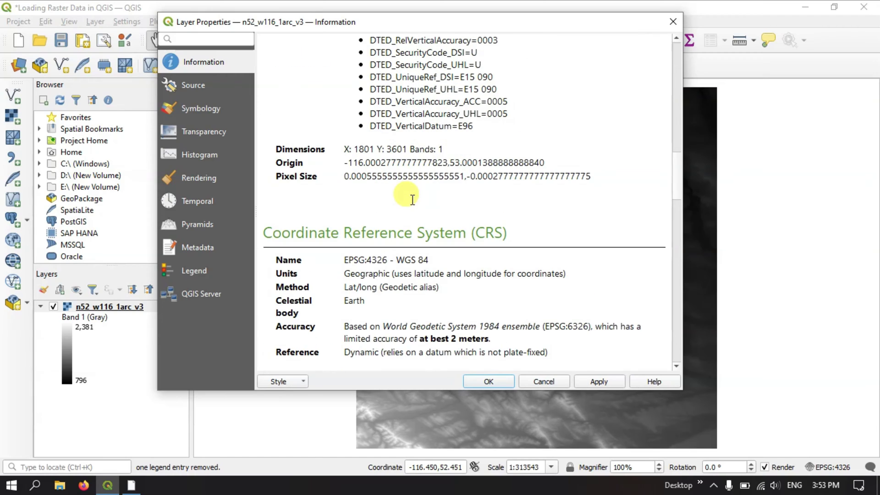
{"action": "scroll", "coordinate": [412, 200], "scroll_direction": "down", "scroll_amount": 1}
{"action": "scroll", "coordinate": [412, 200], "scroll_direction": "down", "scroll_amount": 2}
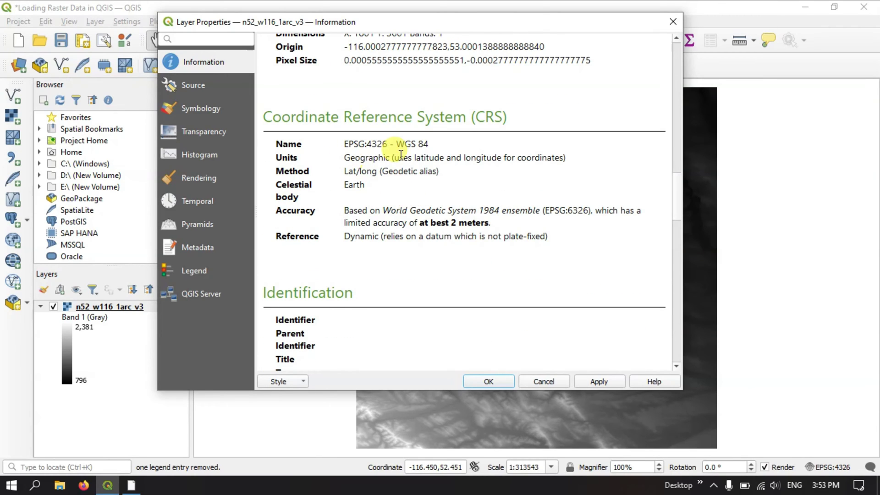
{"action": "scroll", "coordinate": [460, 213], "scroll_direction": "down", "scroll_amount": 1}
{"action": "scroll", "coordinate": [463, 224], "scroll_direction": "down", "scroll_amount": 5}
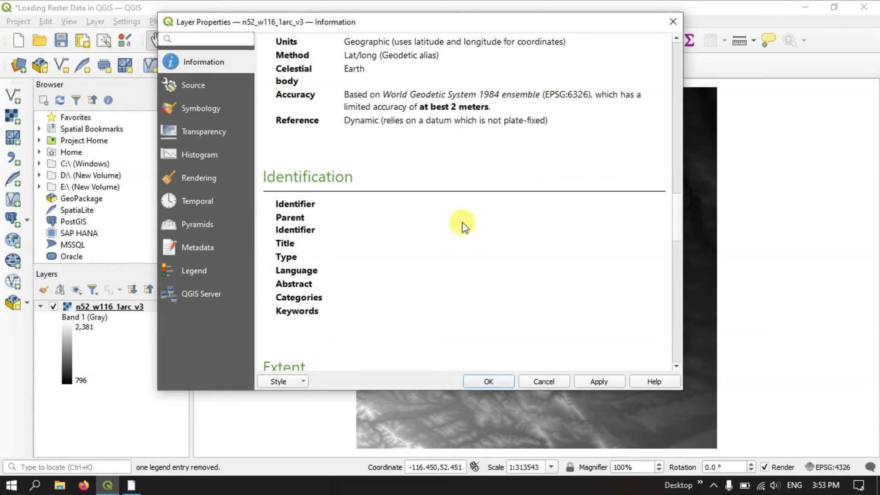
{"action": "scroll", "coordinate": [463, 225], "scroll_direction": "down", "scroll_amount": 6}
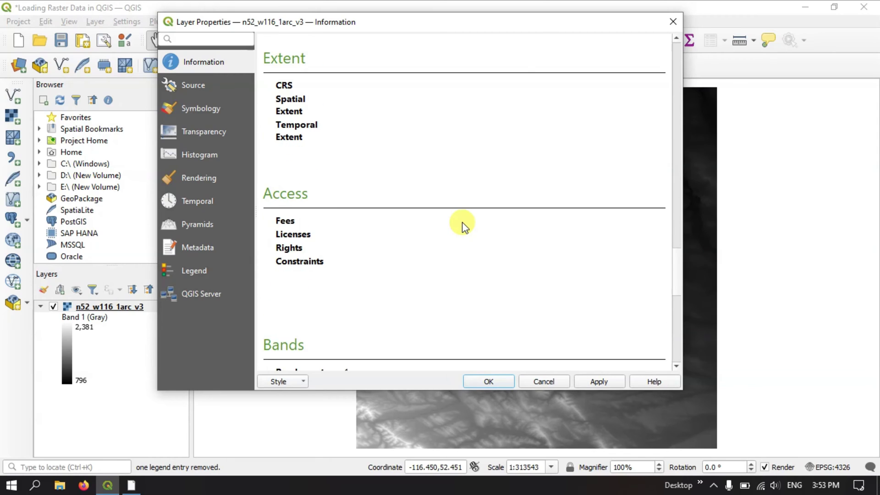
{"action": "scroll", "coordinate": [464, 226], "scroll_direction": "down", "scroll_amount": 4}
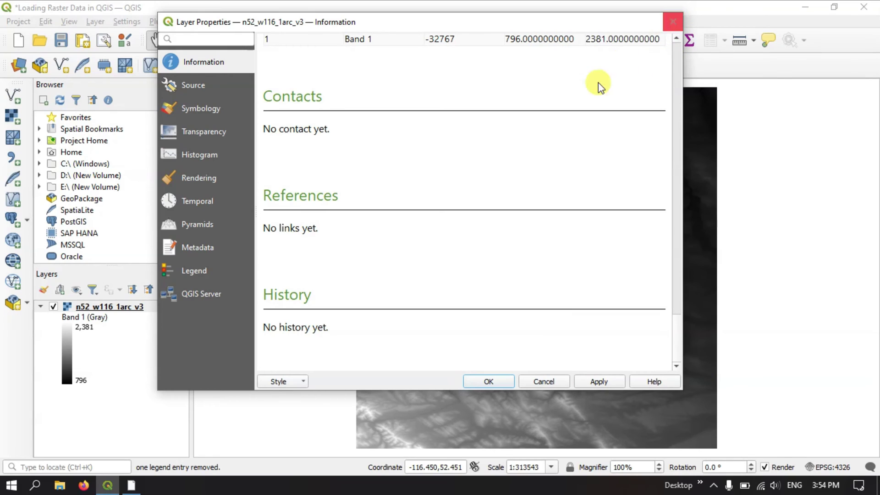
{"action": "scroll", "coordinate": [543, 123], "scroll_direction": "up", "scroll_amount": 3}
{"action": "scroll", "coordinate": [543, 124], "scroll_direction": "up", "scroll_amount": 5}
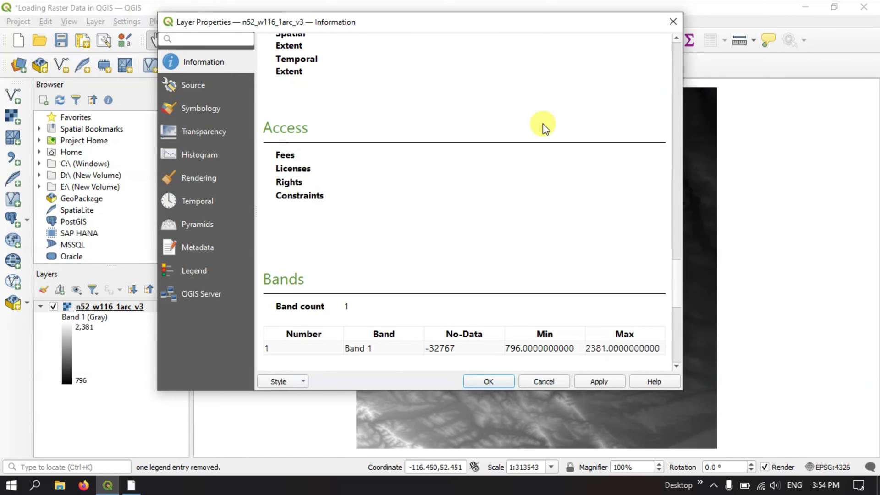
{"action": "left_click", "coordinate": [672, 21]}
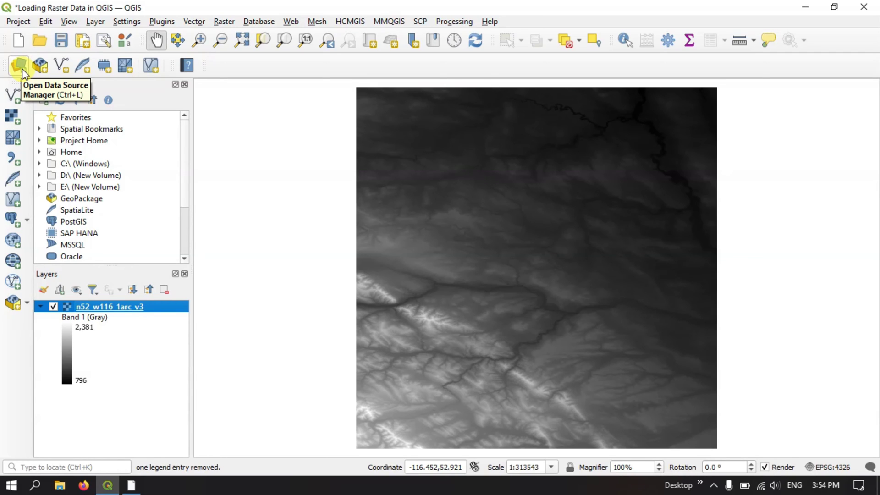
Make sure the Data Source Manager Toolbar is enabled in the toolbar list.
{"action": "right_click", "coordinate": [309, 64]}
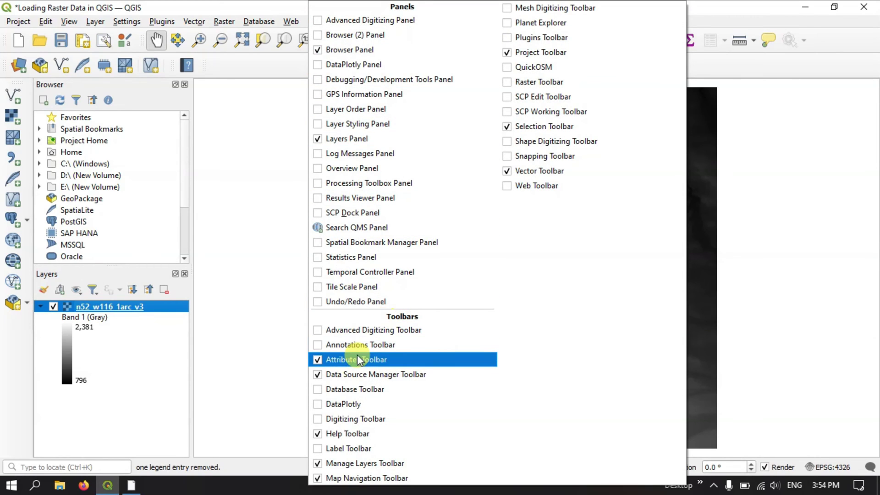
{"action": "left_click", "coordinate": [216, 65]}
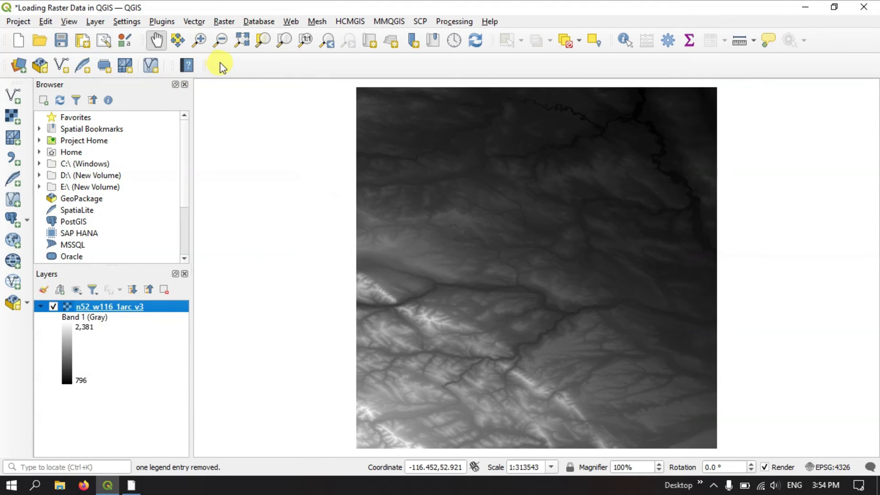
In the Data Source Manager, choose D:\Raster\LULC\LULC_1985 as the raster source.
{"action": "left_click", "coordinate": [19, 63]}
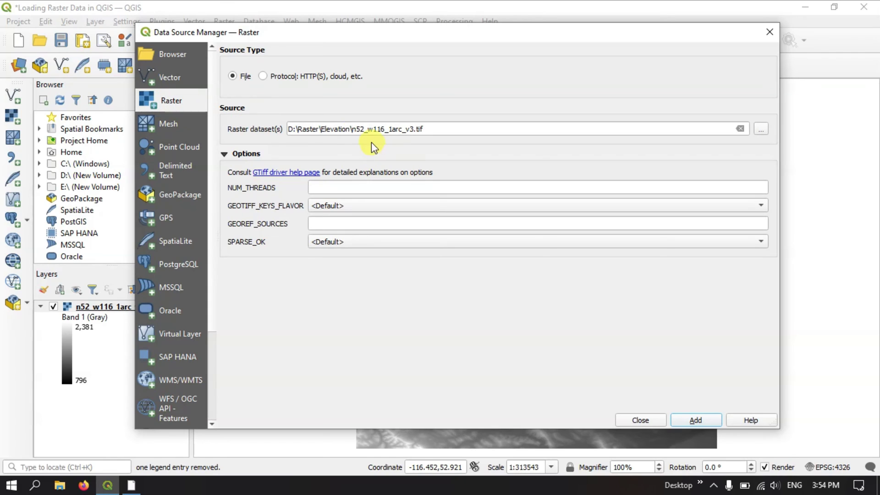
{"action": "left_click", "coordinate": [762, 129]}
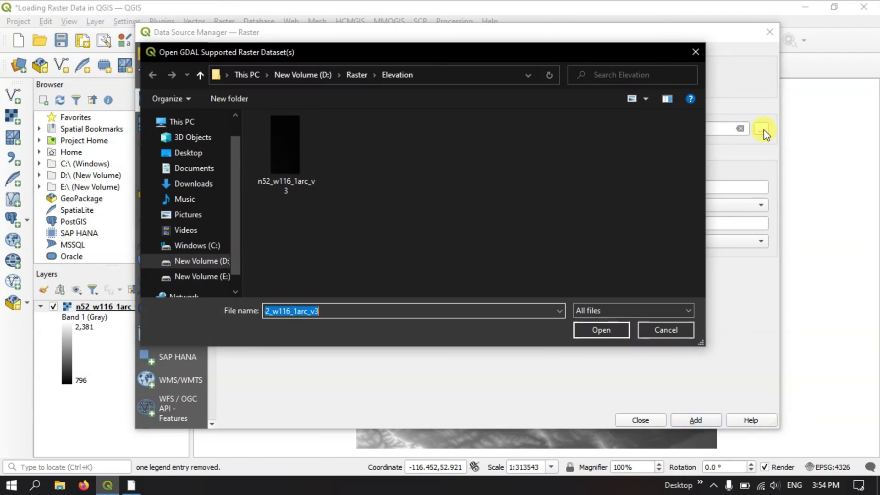
{"action": "left_click", "coordinate": [203, 77]}
{"action": "double_click", "coordinate": [267, 146]}
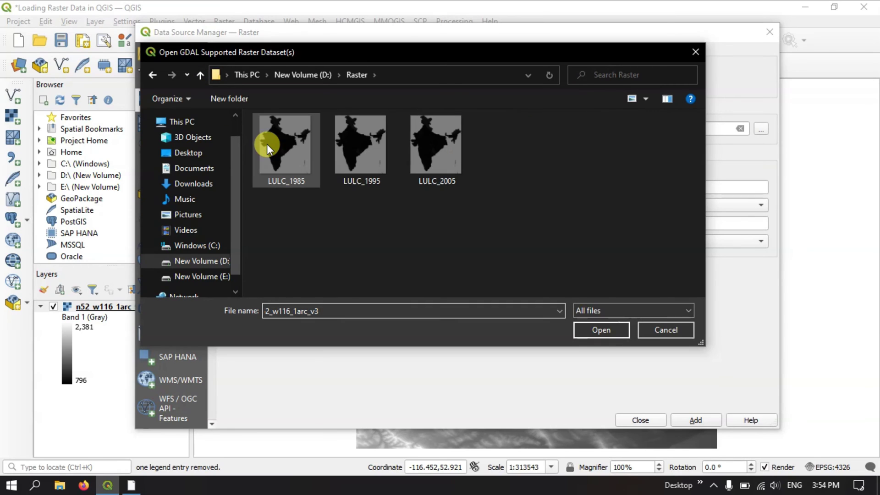
{"action": "left_click", "coordinate": [291, 147]}
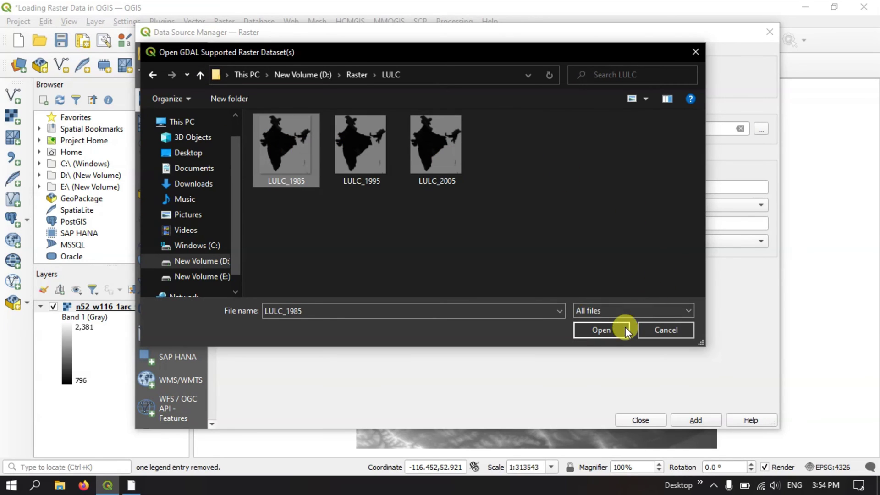
{"action": "left_click", "coordinate": [601, 330]}
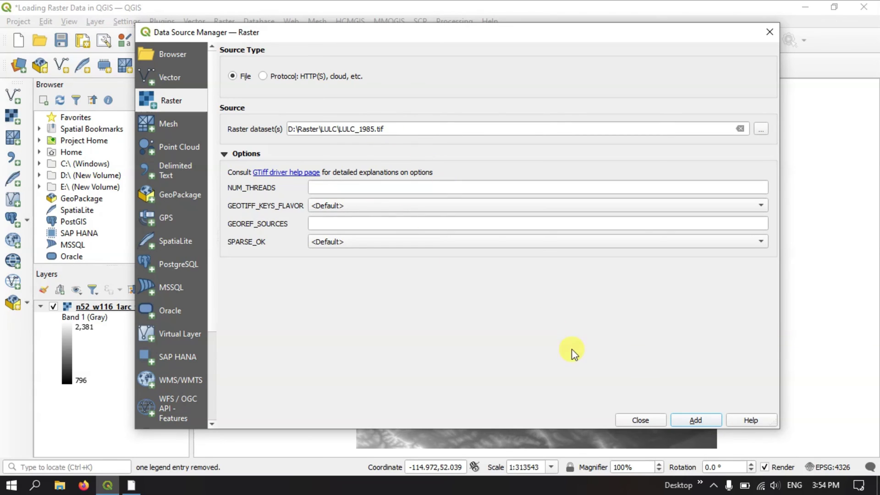
Add LULC_1985 to the project, close the manager, and select the elevation layer.
{"action": "left_click", "coordinate": [694, 419]}
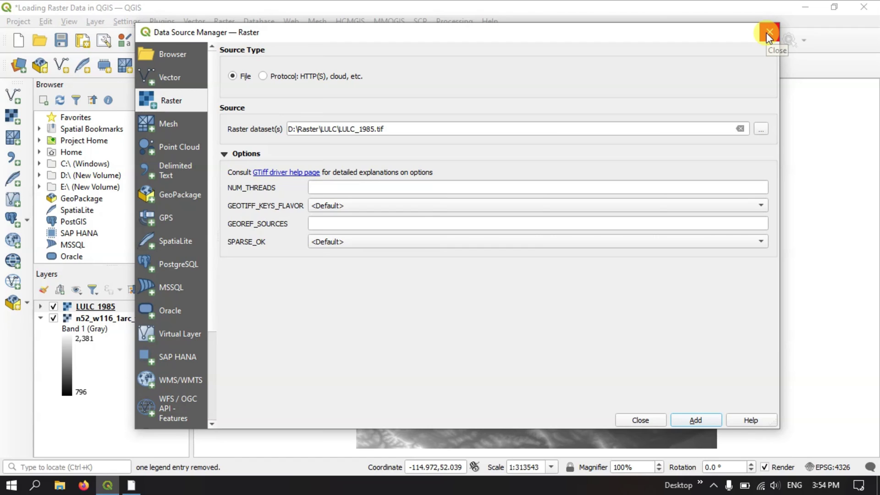
{"action": "left_click", "coordinate": [769, 34]}
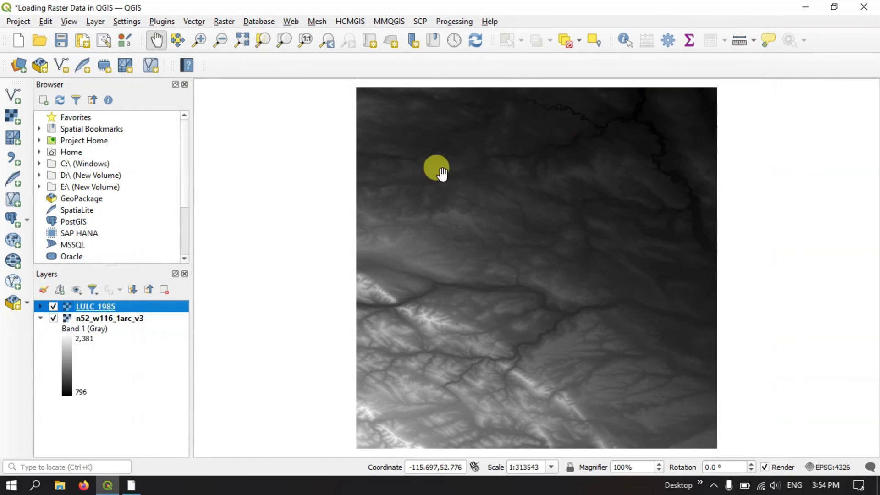
{"action": "left_click", "coordinate": [114, 318]}
Switch off n52_w116_1arc_v3 and zoom the map to the LULC_1985 layer extent.
{"action": "left_click", "coordinate": [53, 318]}
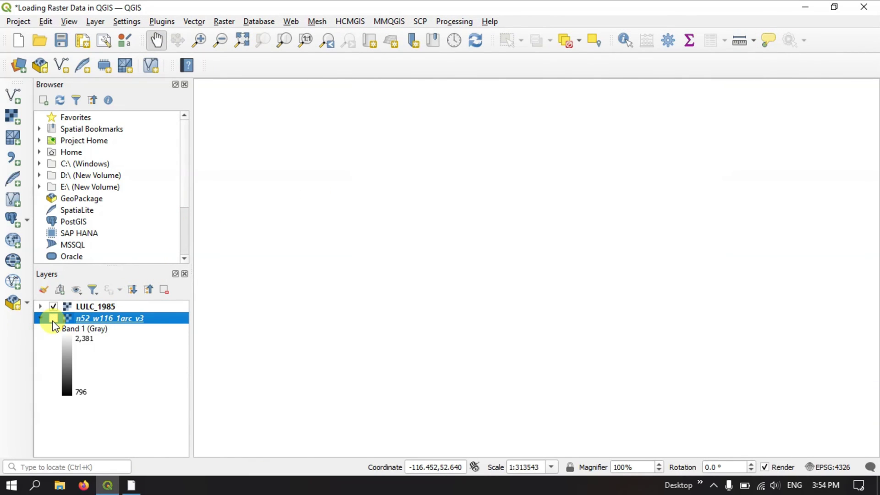
{"action": "left_click", "coordinate": [108, 307]}
{"action": "right_click", "coordinate": [109, 307]}
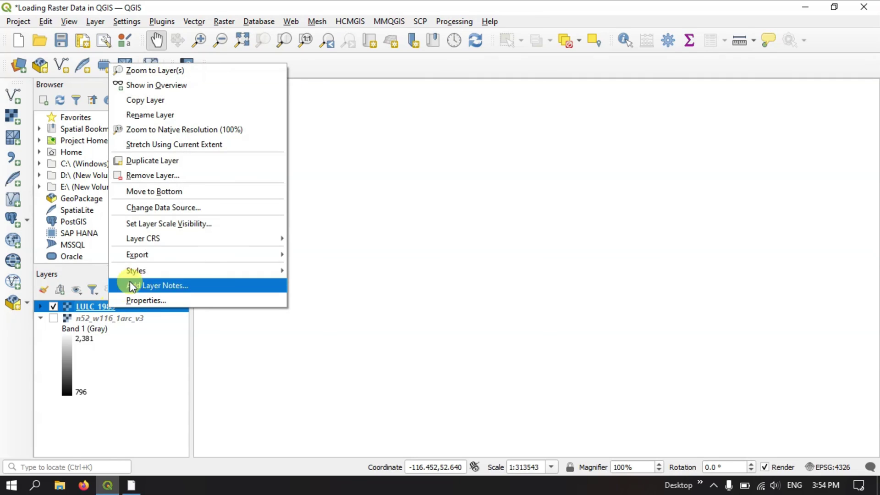
{"action": "left_click", "coordinate": [181, 70]}
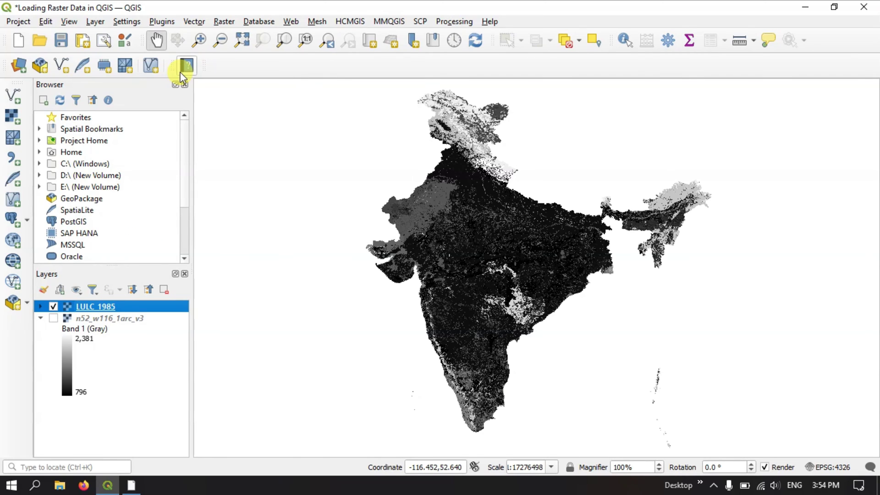
Zoom and pan around the LULC_1985 raster over India, then zoom back out.
{"action": "scroll", "coordinate": [559, 256], "scroll_direction": "up", "scroll_amount": 1}
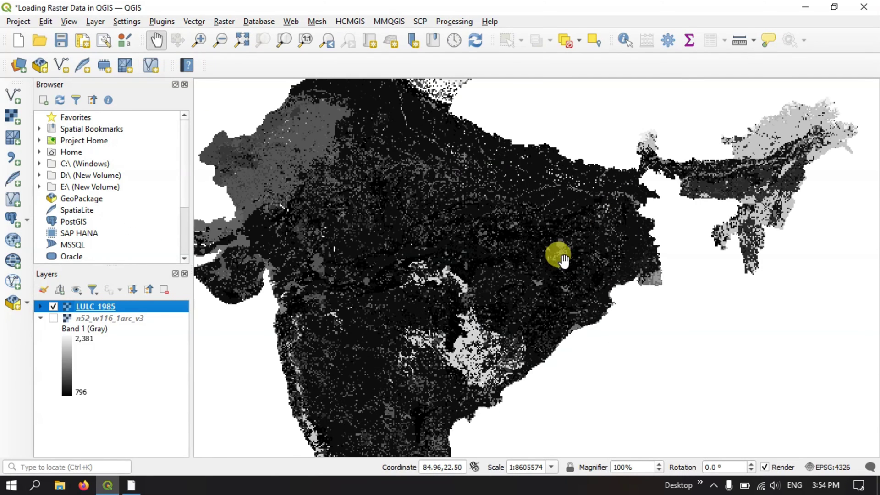
{"action": "scroll", "coordinate": [416, 241], "scroll_direction": "down", "scroll_amount": 1}
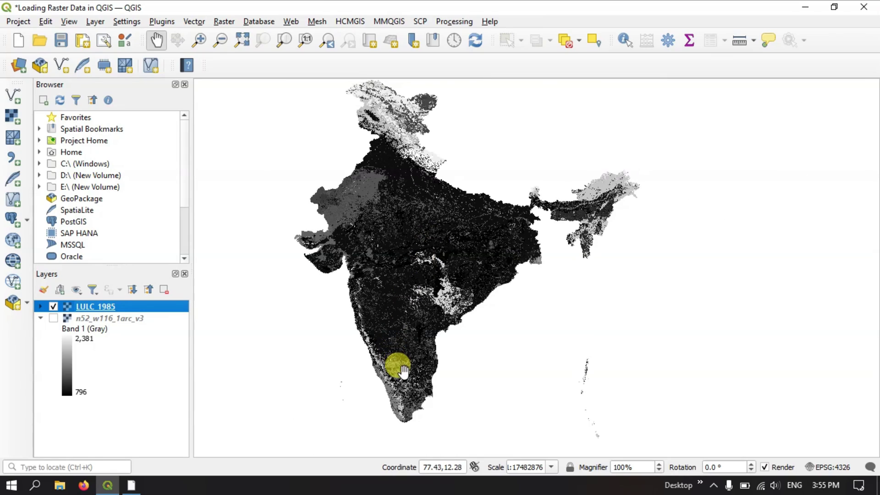
{"action": "scroll", "coordinate": [398, 364], "scroll_direction": "up", "scroll_amount": 2}
{"action": "scroll", "coordinate": [470, 333], "scroll_direction": "up", "scroll_amount": 1}
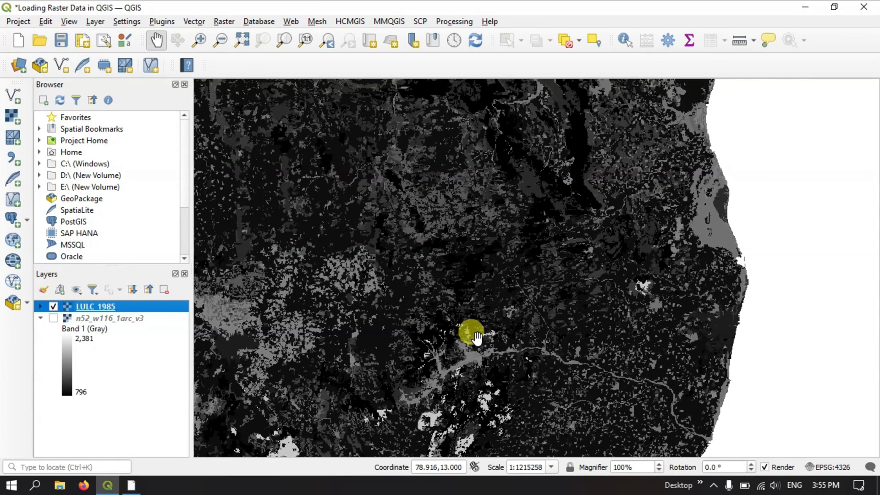
{"action": "scroll", "coordinate": [472, 333], "scroll_direction": "down", "scroll_amount": 1}
{"action": "scroll", "coordinate": [489, 296], "scroll_direction": "down", "scroll_amount": 2}
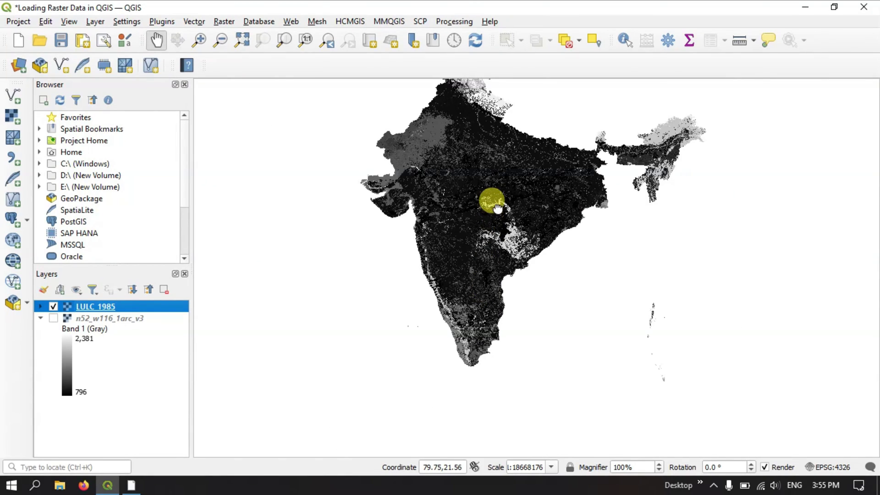
{"action": "left_click_drag", "start_coordinate": [491, 200], "coordinate": [473, 265]}
{"action": "scroll", "coordinate": [460, 158], "scroll_direction": "up", "scroll_amount": 1}
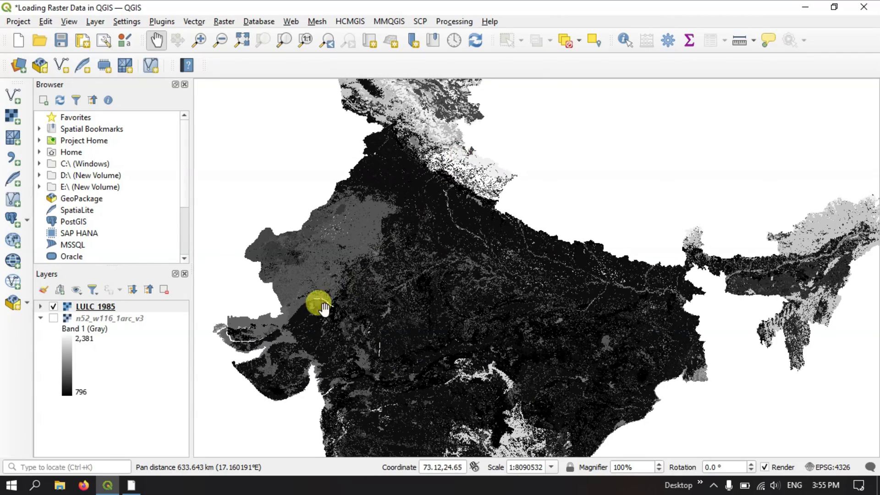
{"action": "scroll", "coordinate": [298, 309], "scroll_direction": "up", "scroll_amount": 2}
{"action": "scroll", "coordinate": [373, 230], "scroll_direction": "up", "scroll_amount": 2}
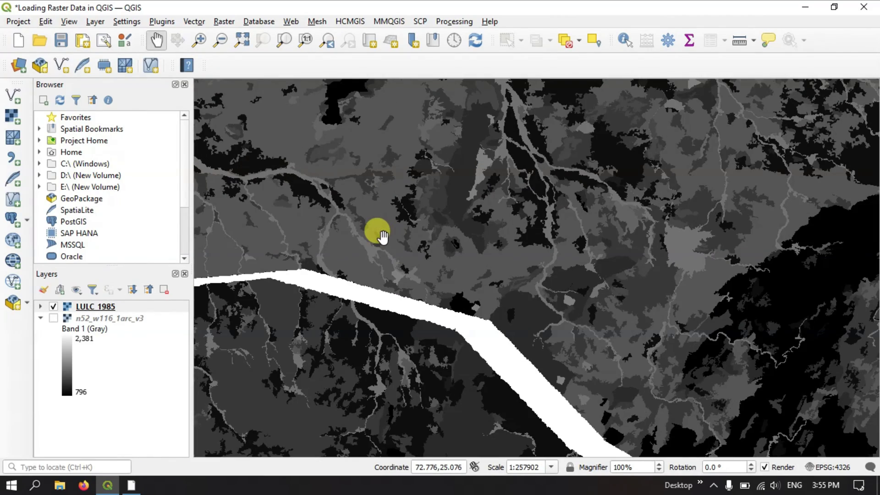
{"action": "scroll", "coordinate": [373, 230], "scroll_direction": "down", "scroll_amount": 2}
{"action": "scroll", "coordinate": [344, 229], "scroll_direction": "up", "scroll_amount": 5}
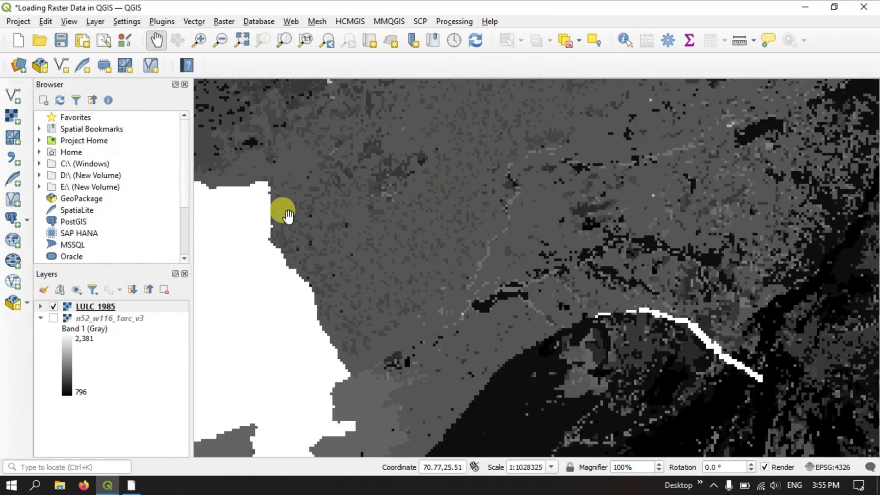
{"action": "scroll", "coordinate": [287, 215], "scroll_direction": "up", "scroll_amount": 3}
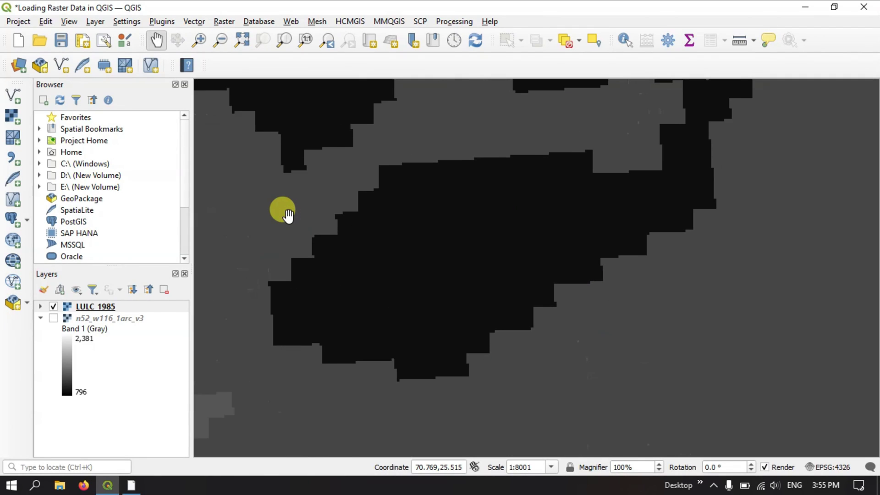
{"action": "scroll", "coordinate": [369, 241], "scroll_direction": "down", "scroll_amount": 6}
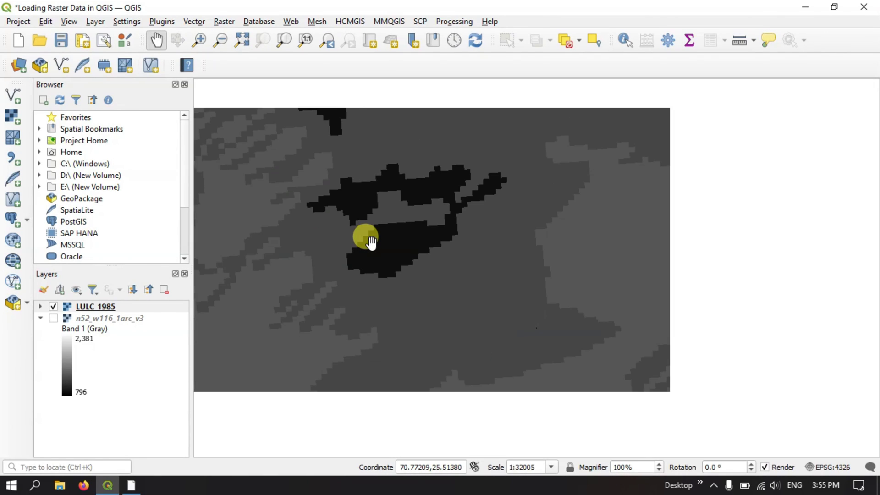
{"action": "scroll", "coordinate": [370, 242], "scroll_direction": "down", "scroll_amount": 5}
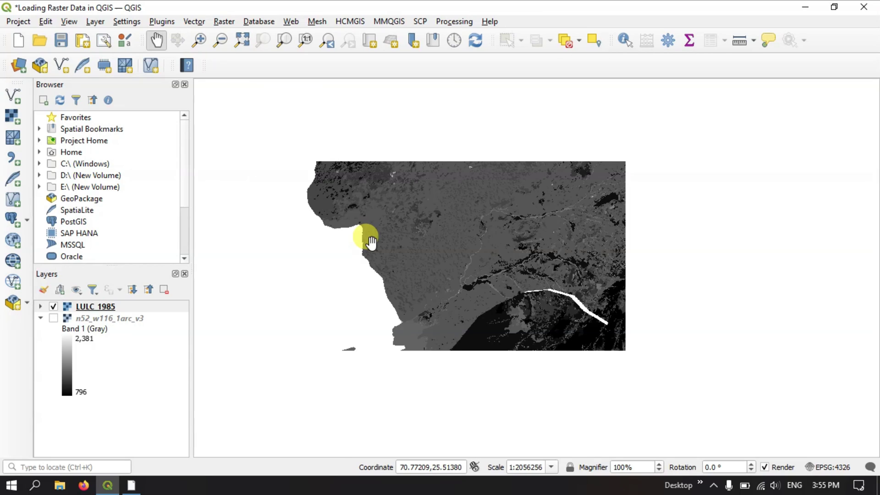